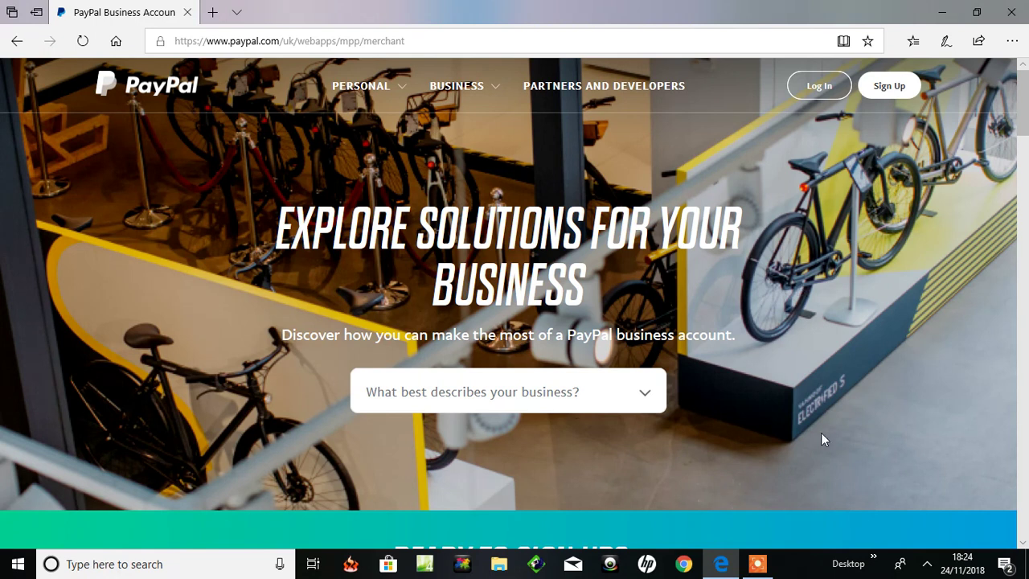
Sign in to the PayPal business account and reach its Summary dashboard showing £2.06 GBP.
click(762, 562)
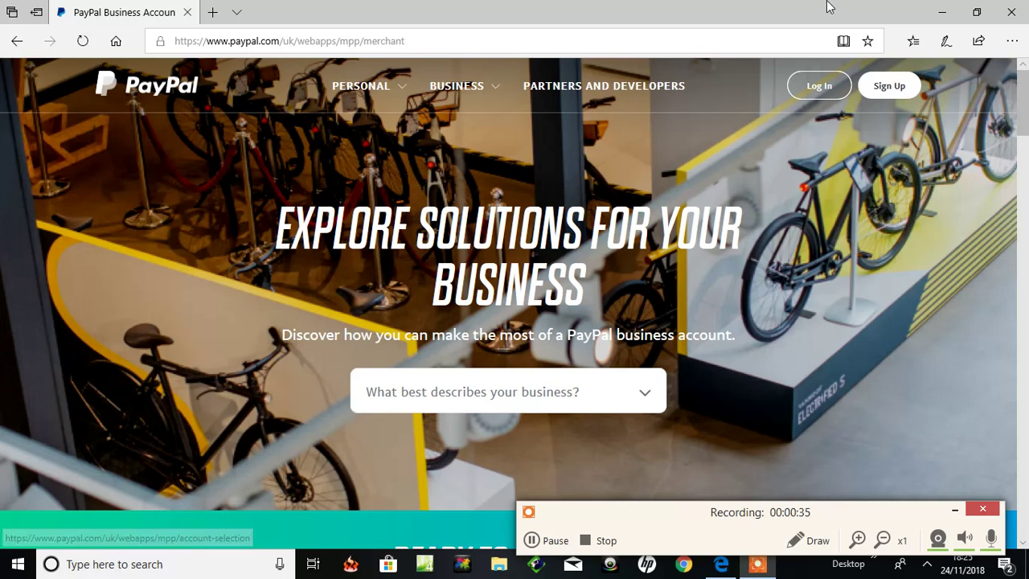
click(818, 86)
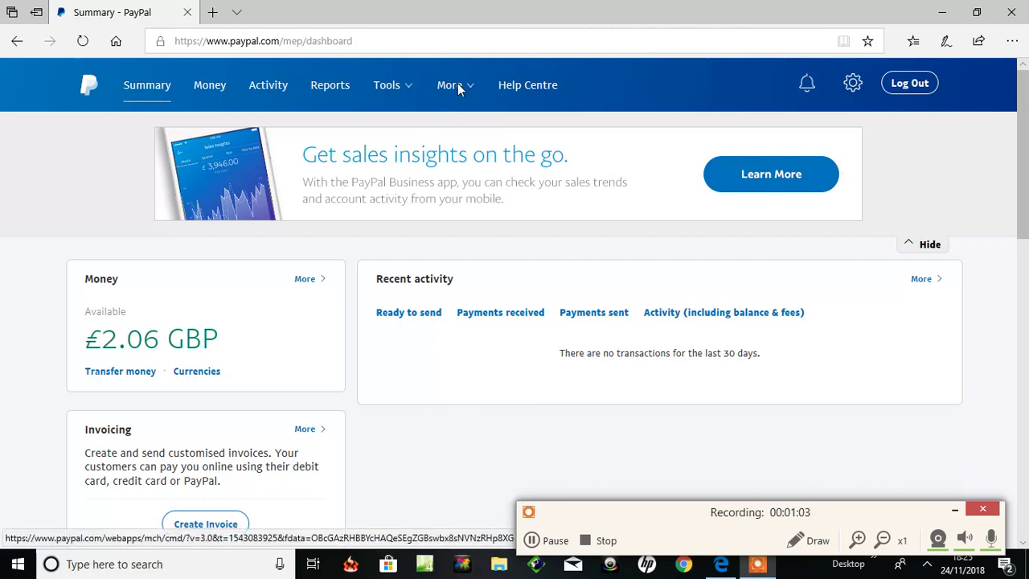
mouse_move(400, 91)
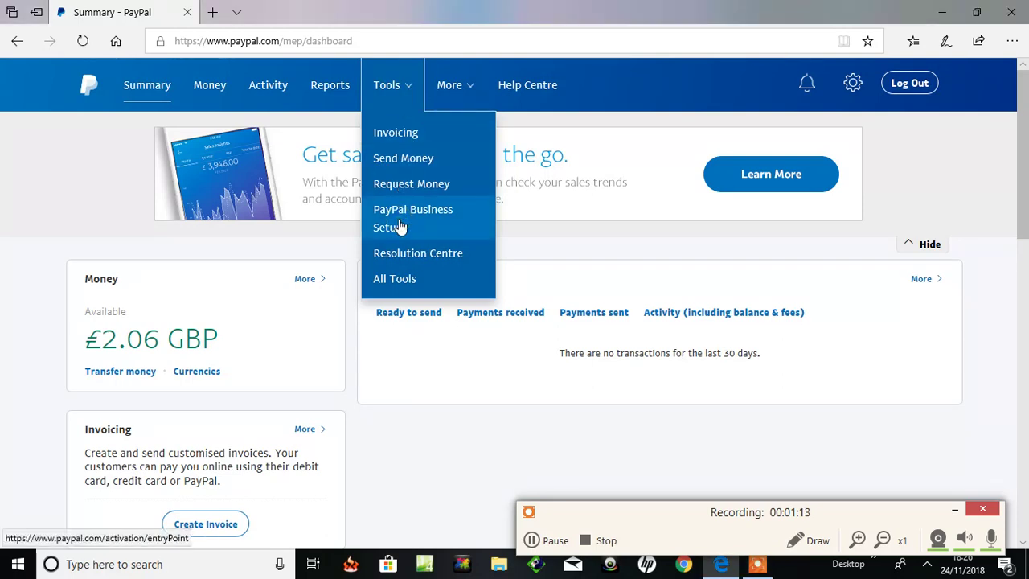
Go to Tools > PayPal Business Setup and scroll to the website payment processing options.
click(549, 542)
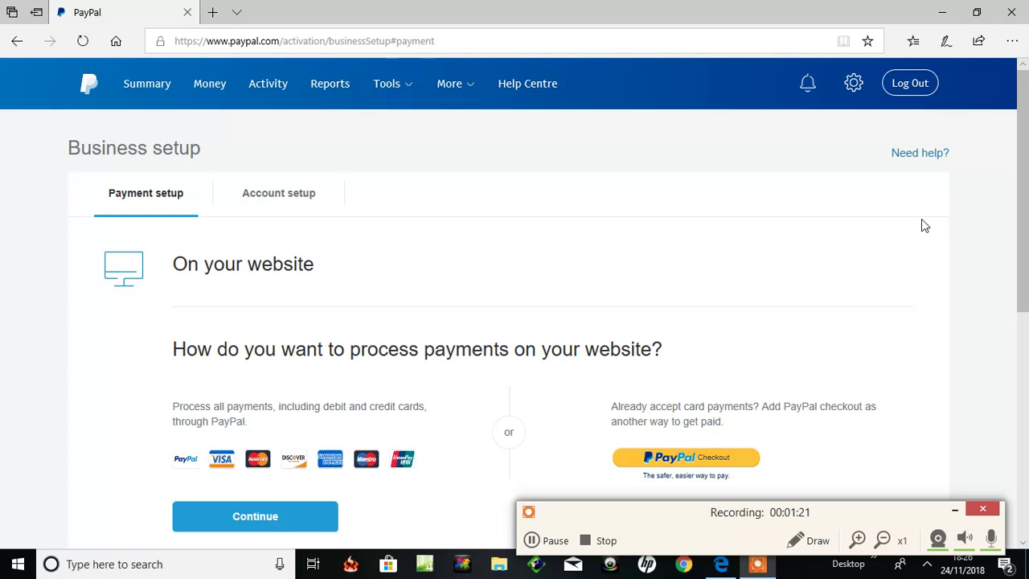
drag(1022, 193, 1023, 225)
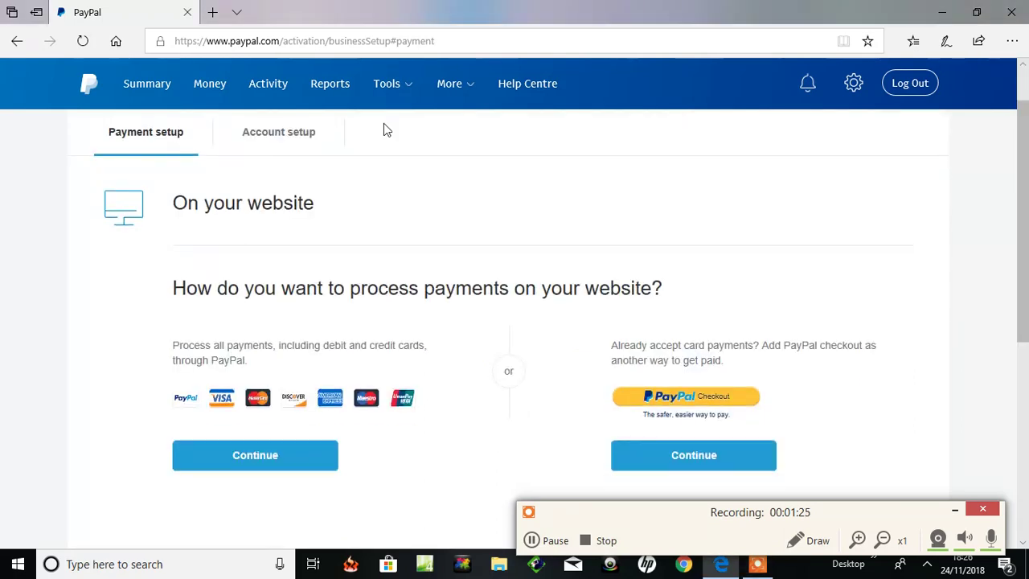
click(389, 88)
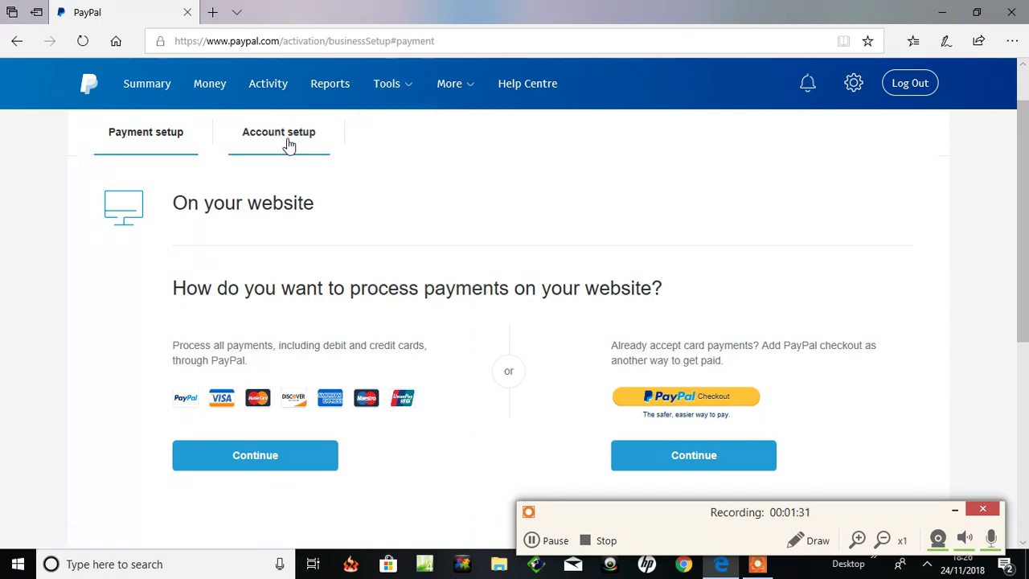
mouse_move(408, 97)
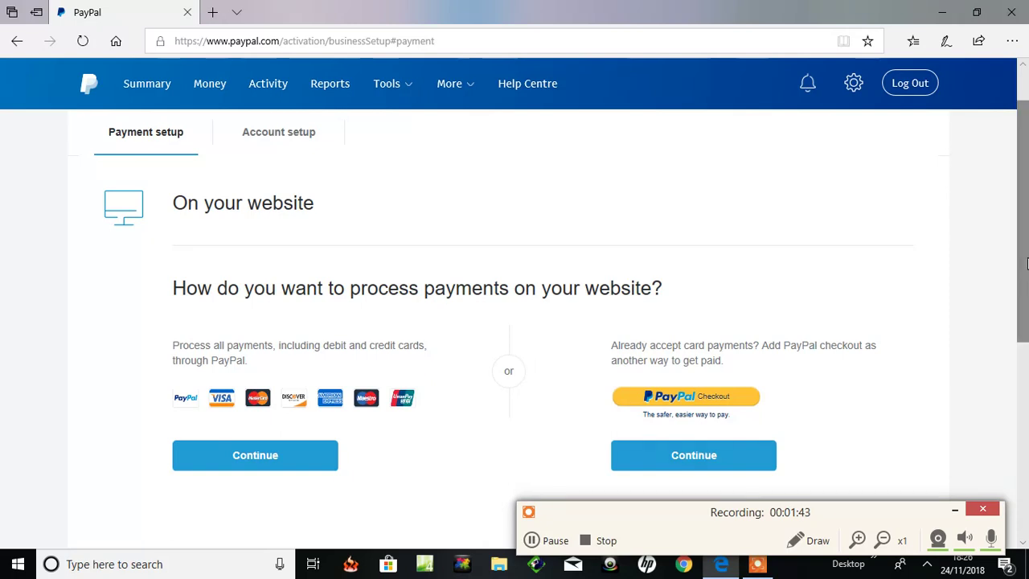
drag(1023, 263, 1023, 296)
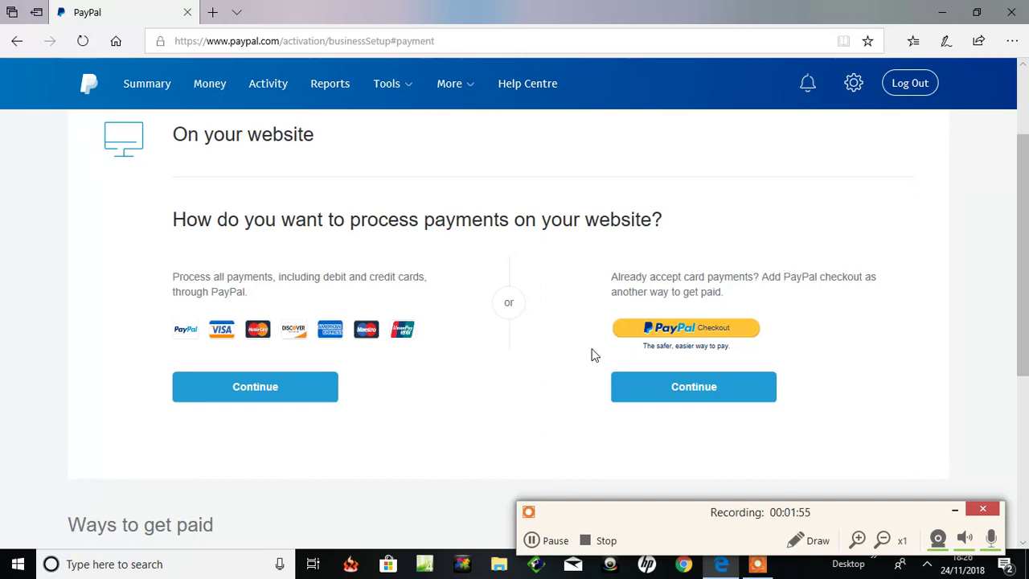
Process all payments including cards through PayPal, then start a new HTML payment button.
click(255, 386)
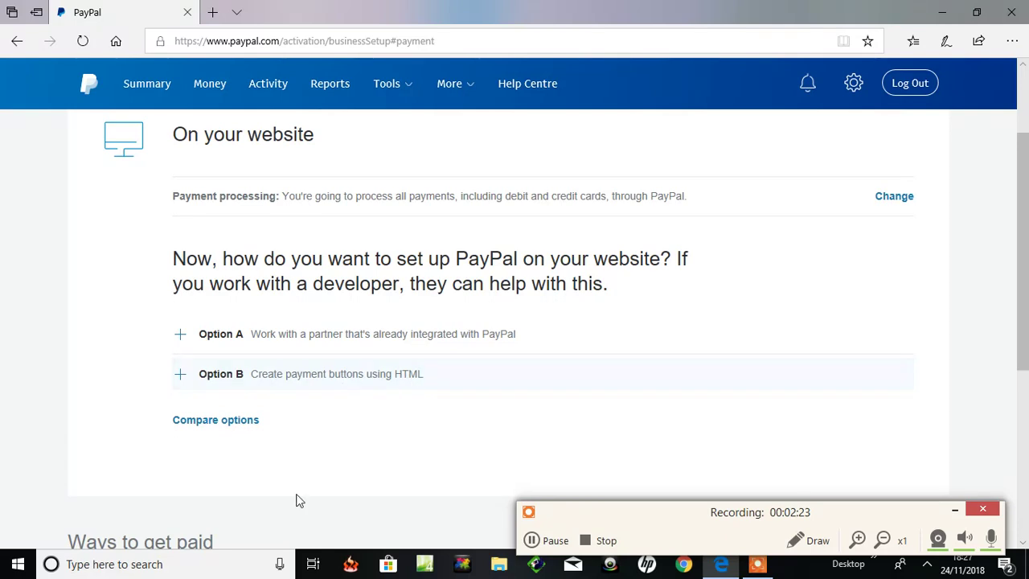
click(208, 373)
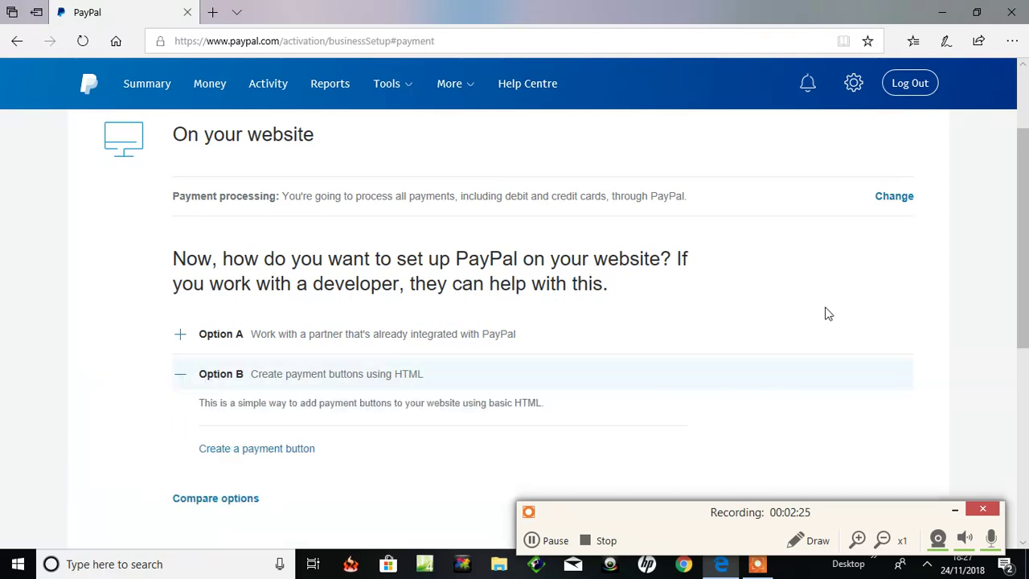
click(287, 453)
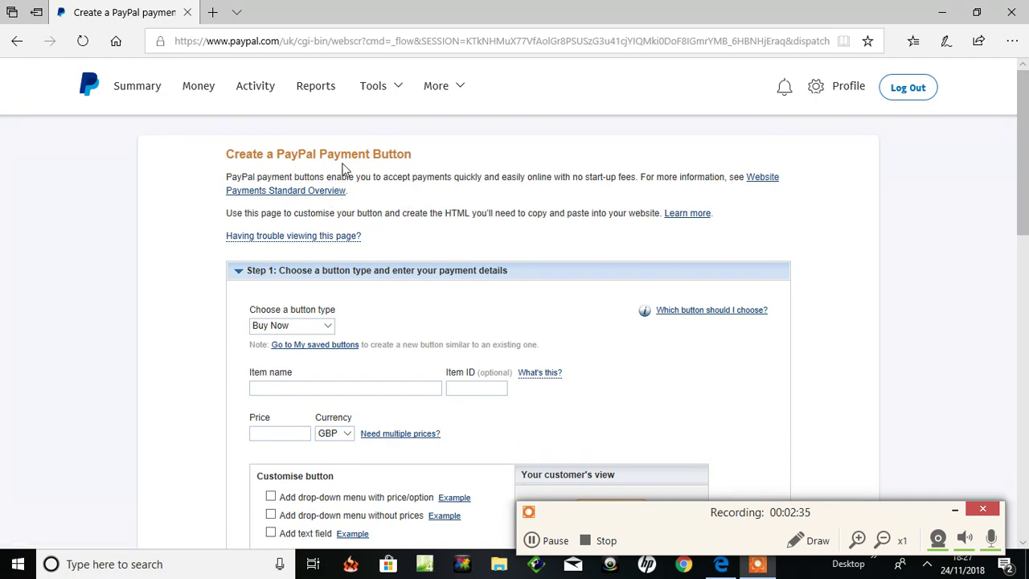
scroll(306, 189, down, 2)
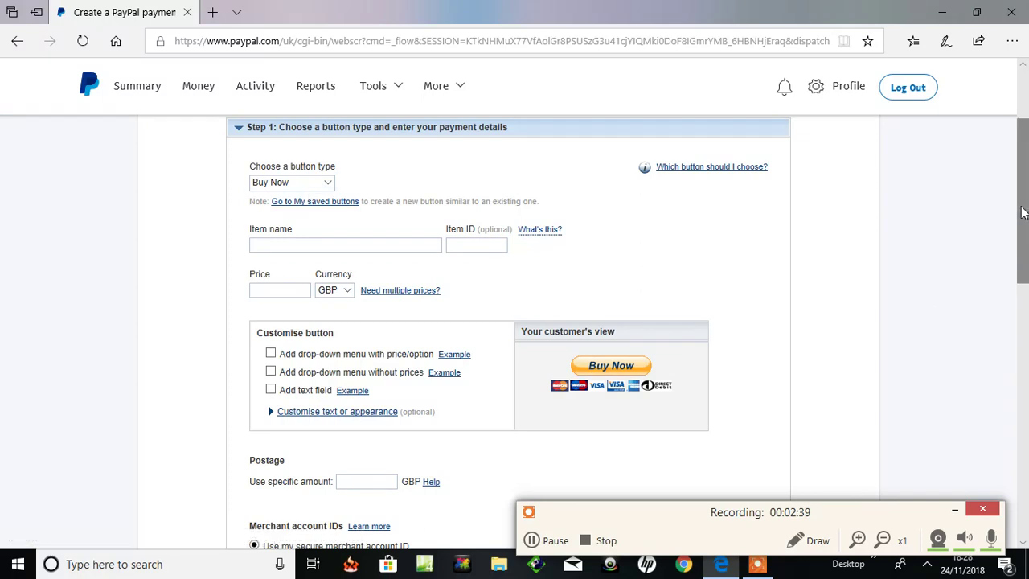
scroll(1019, 212, down, 1)
scroll(1019, 212, down, 2)
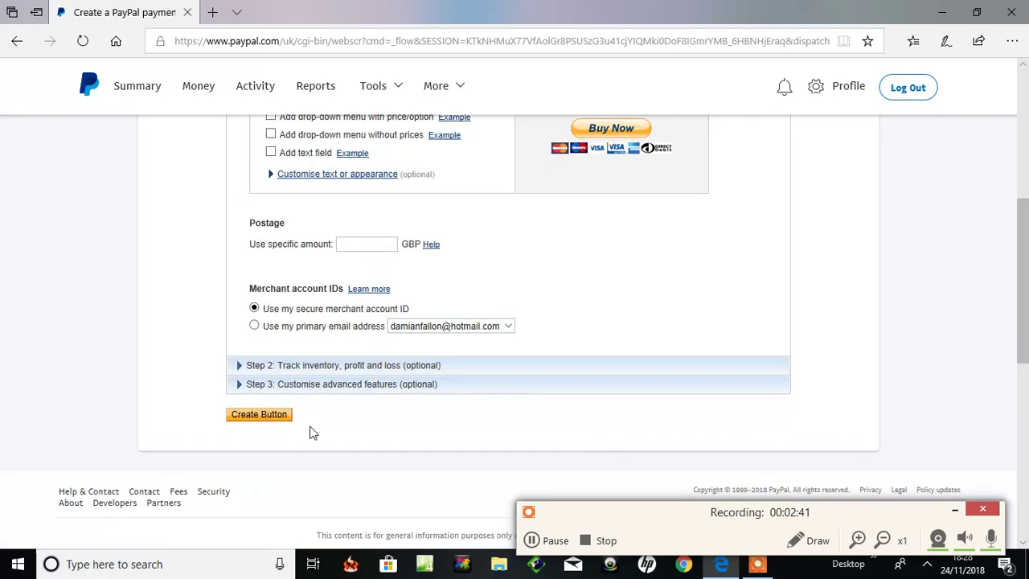
click(266, 385)
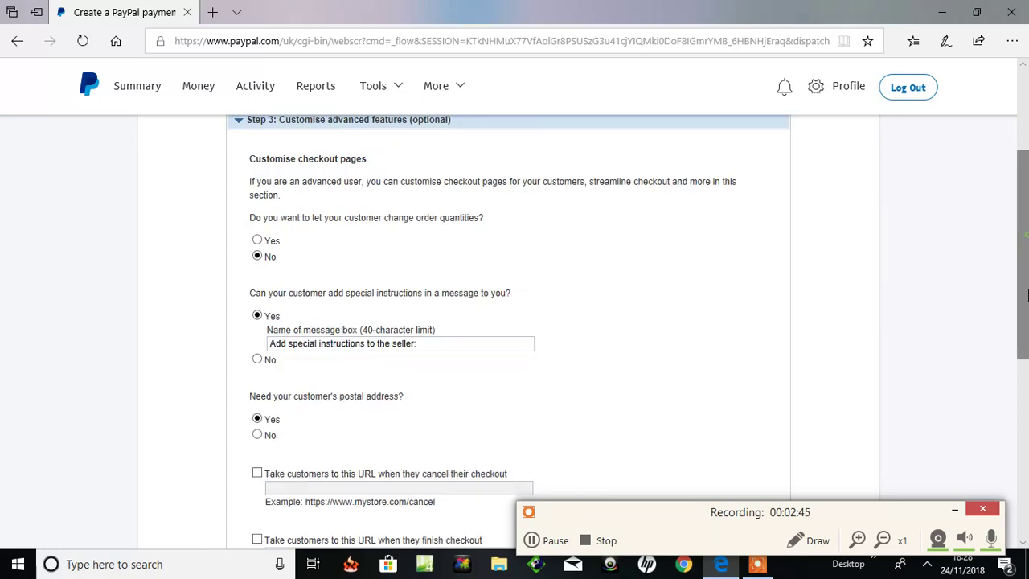
scroll(297, 259, down, 3)
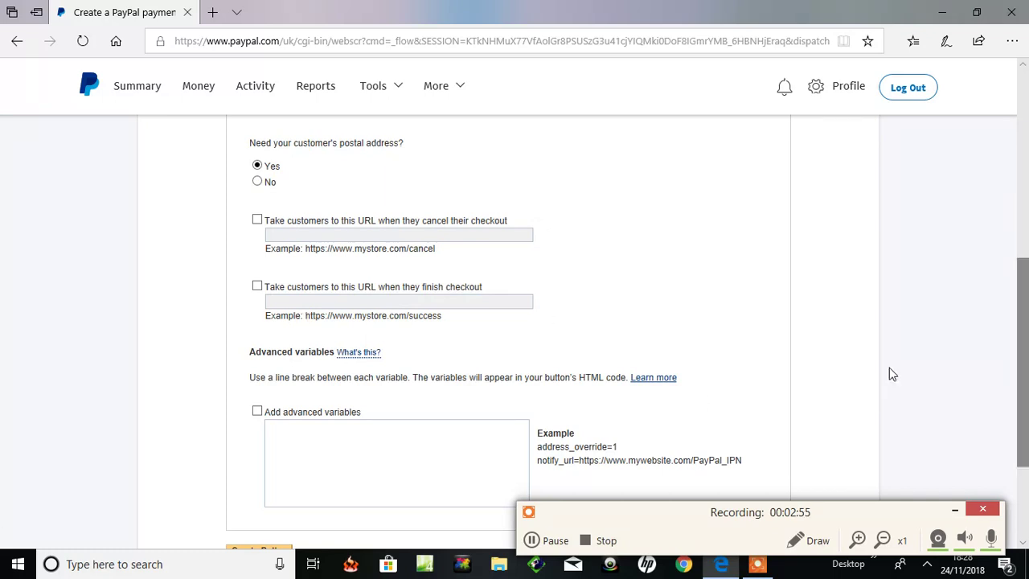
scroll(1025, 348, down, 2)
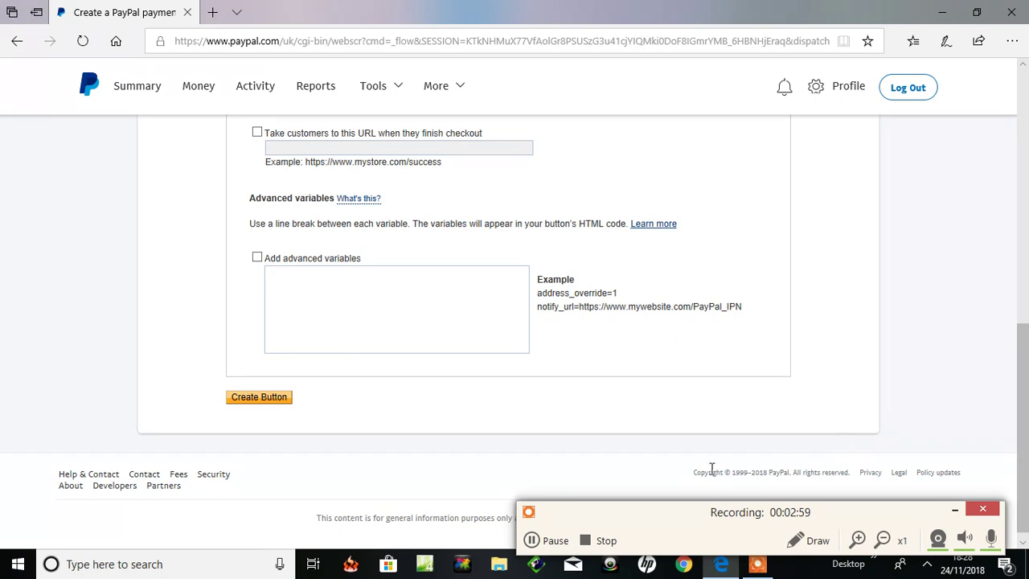
click(535, 540)
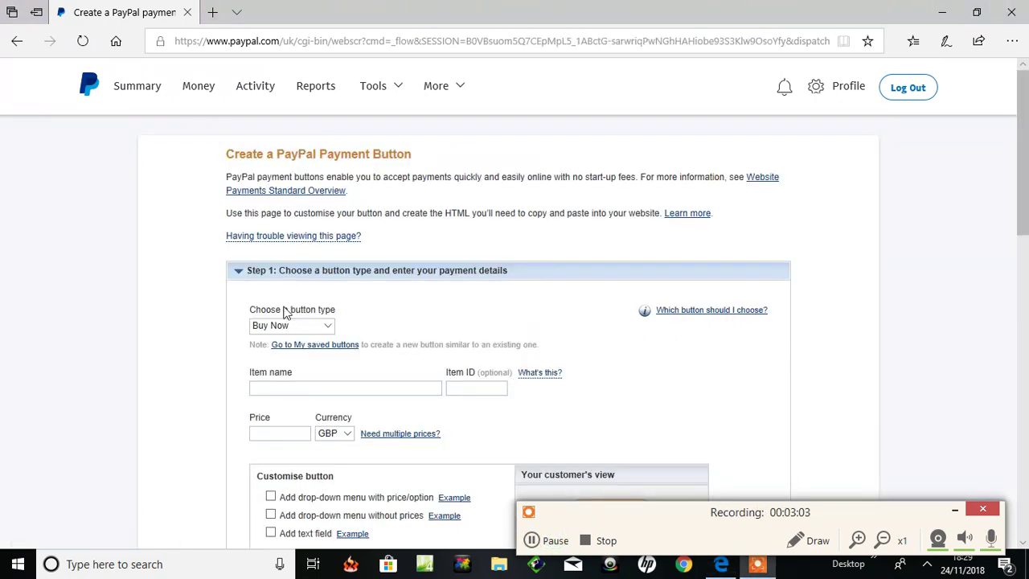
Expand the saved button 123pdf (£1.00) and choose View code from its Action menu.
click(324, 347)
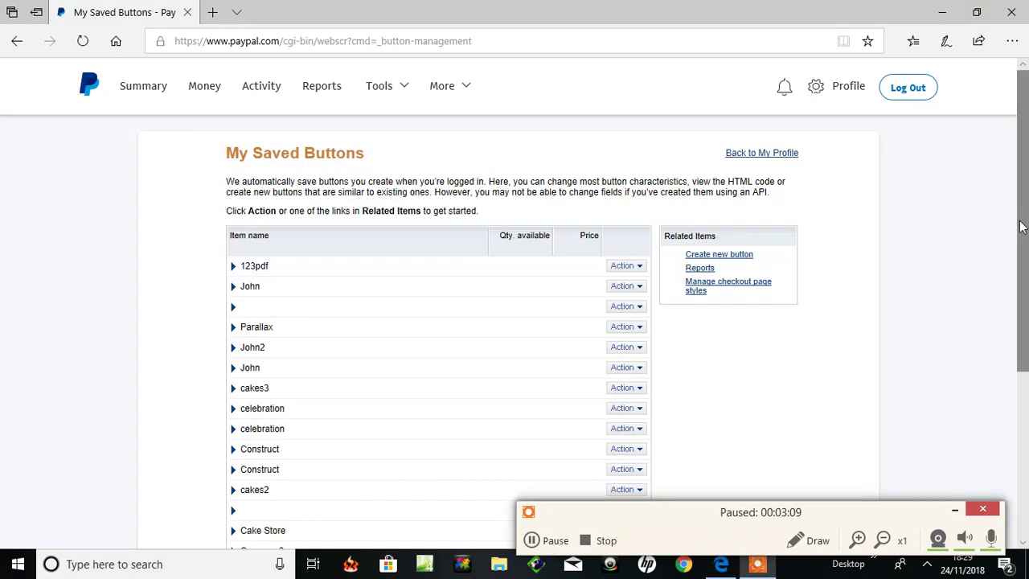
drag(1026, 198, 1025, 246)
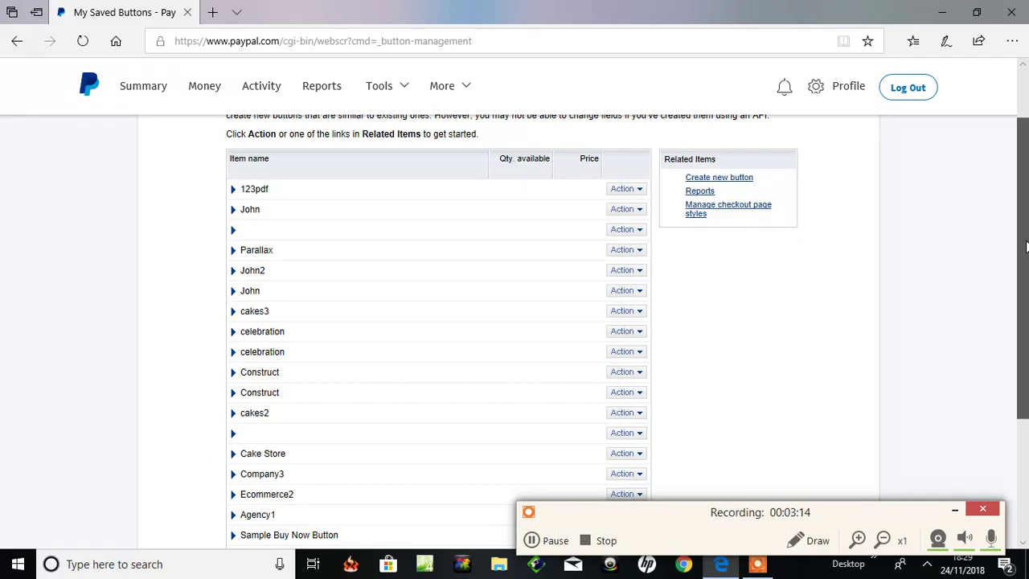
drag(1026, 246, 1026, 271)
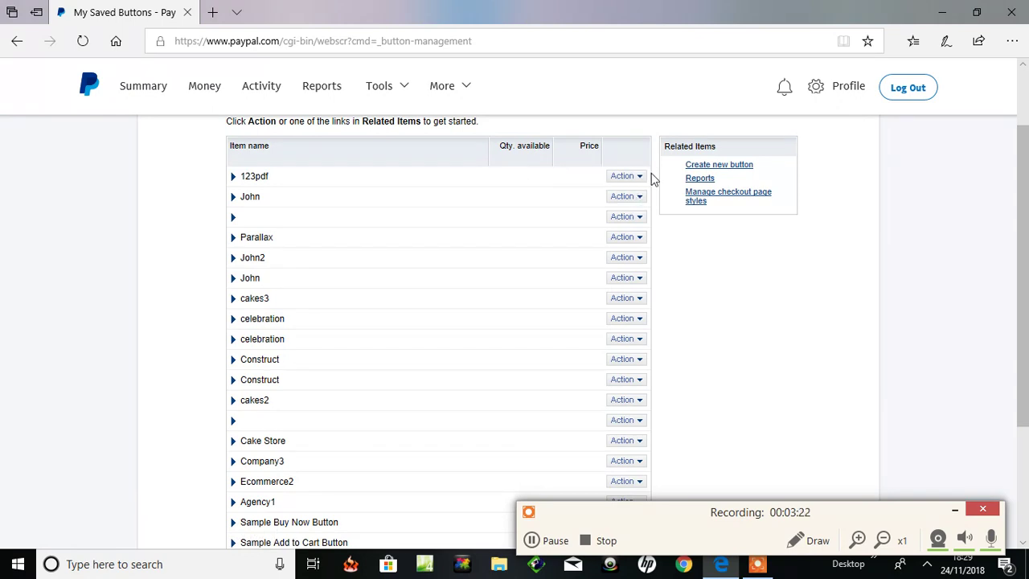
click(639, 179)
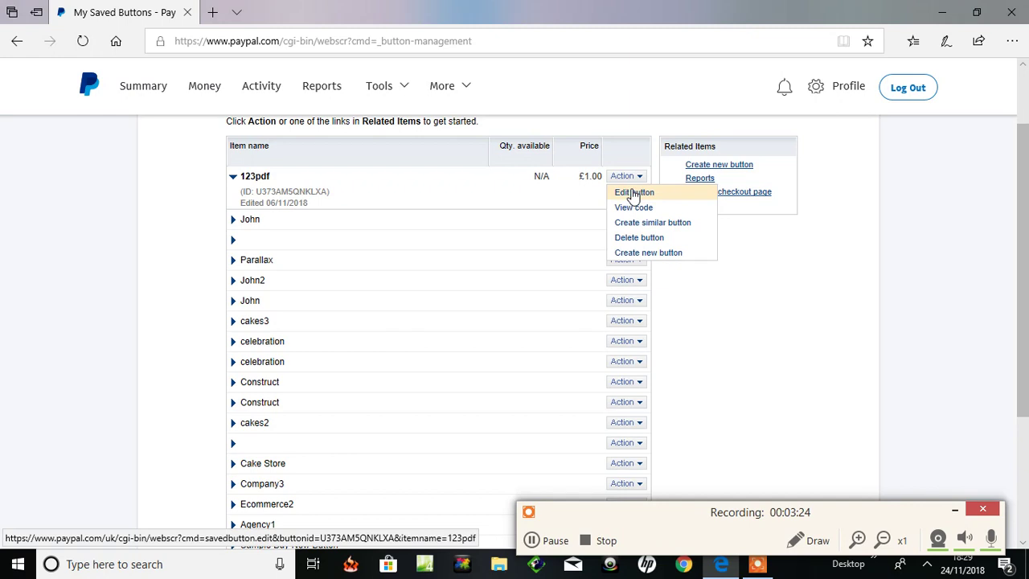
click(635, 211)
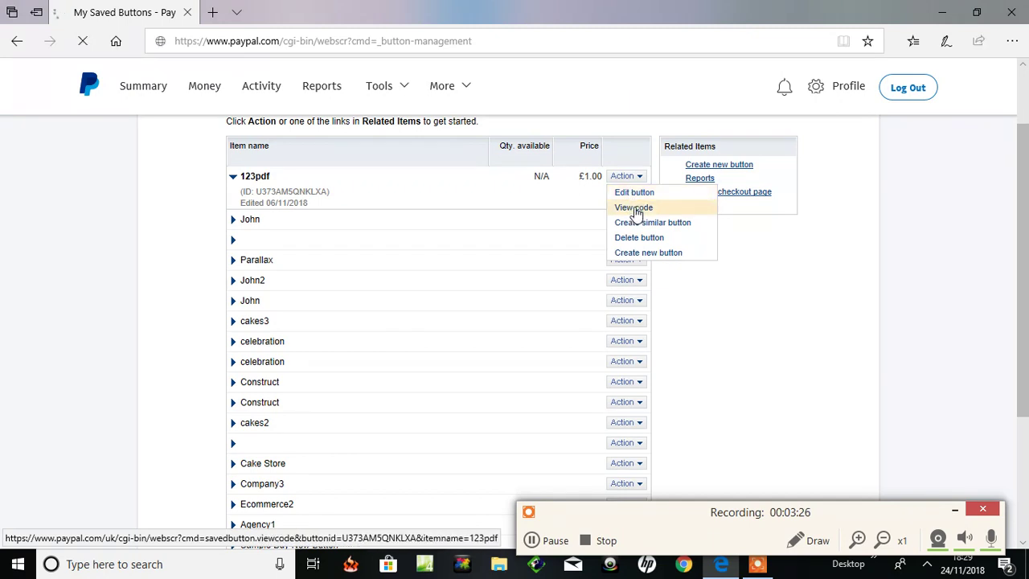
click(531, 540)
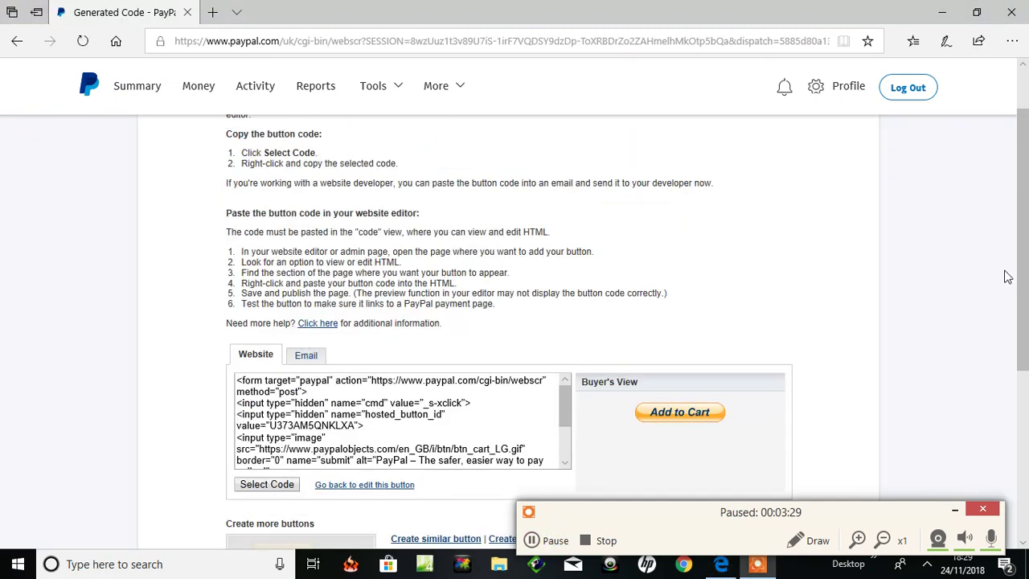
View the 123pdf button's email link code, then return to its website HTML code.
key(ctrl+F8)
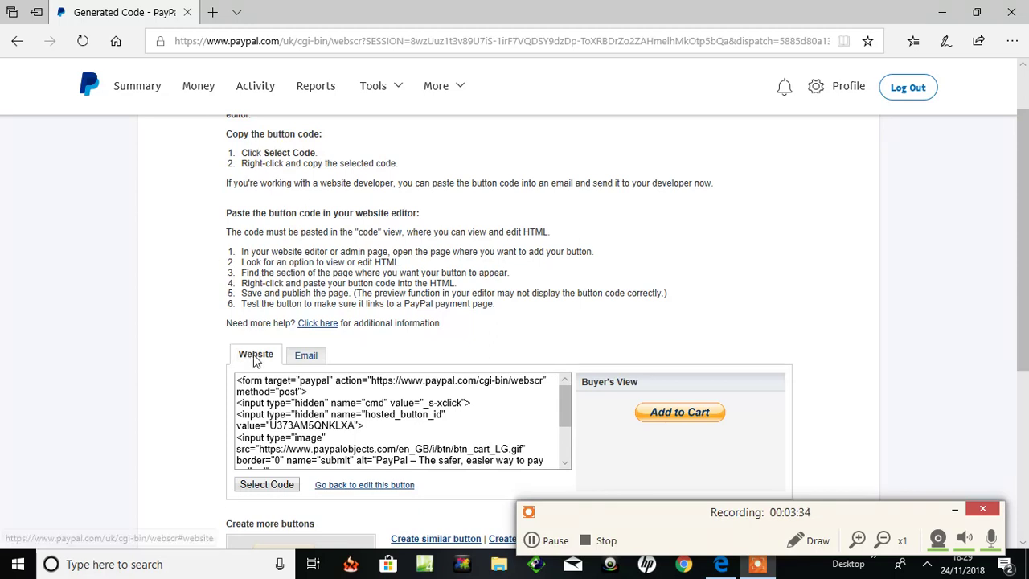
click(310, 360)
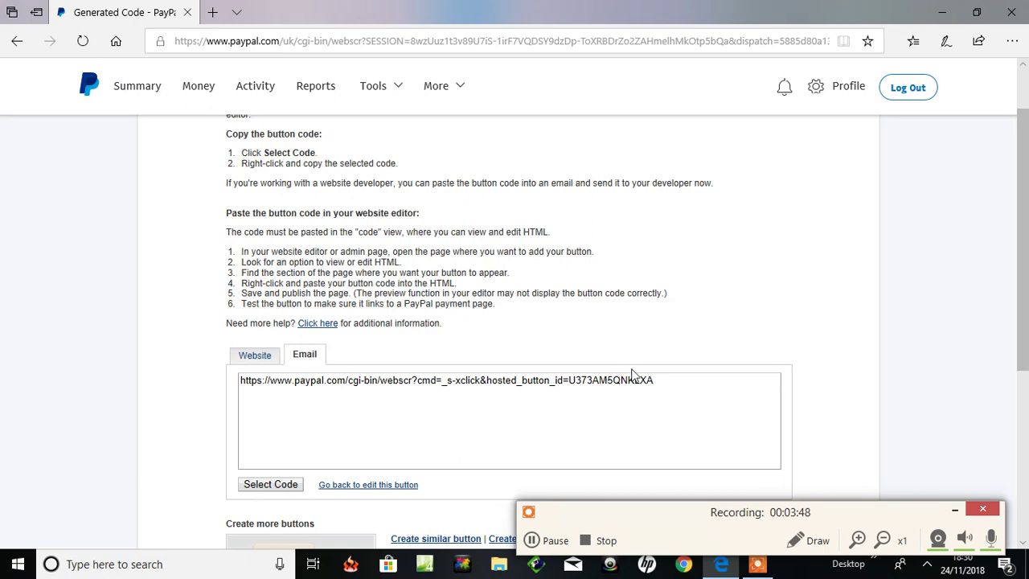
click(254, 354)
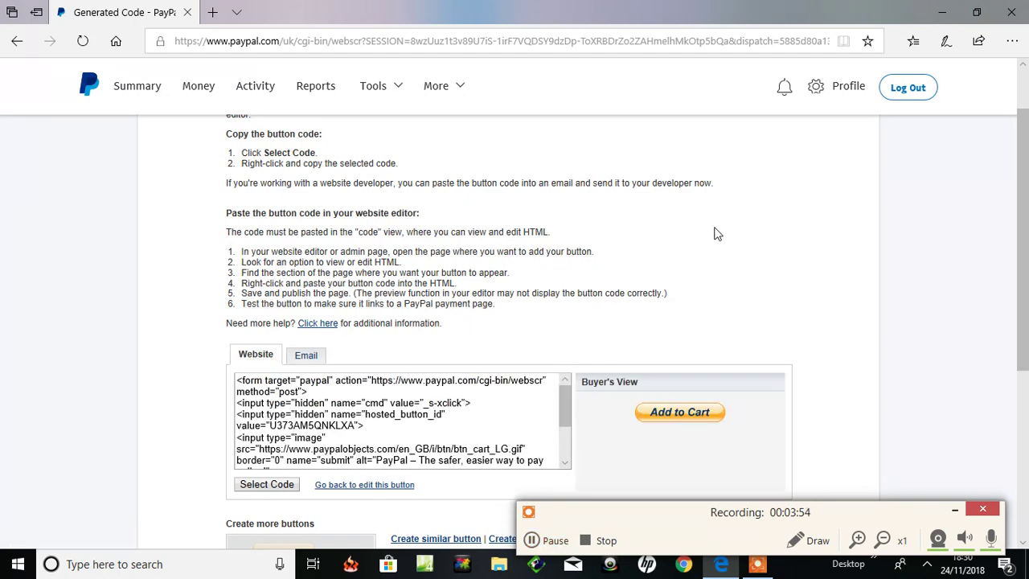
scroll(1022, 299, up, 2)
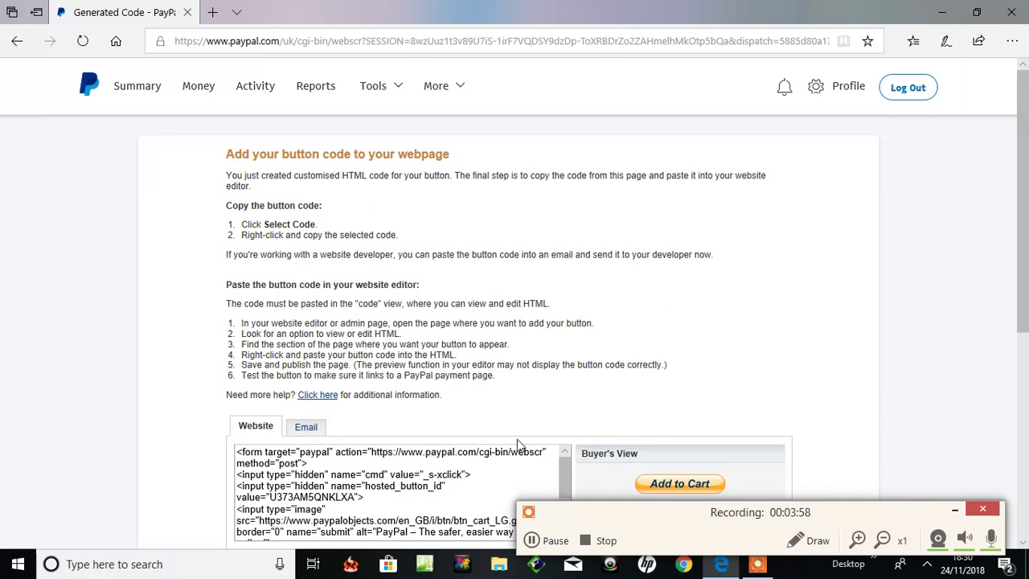
mouse_move(394, 93)
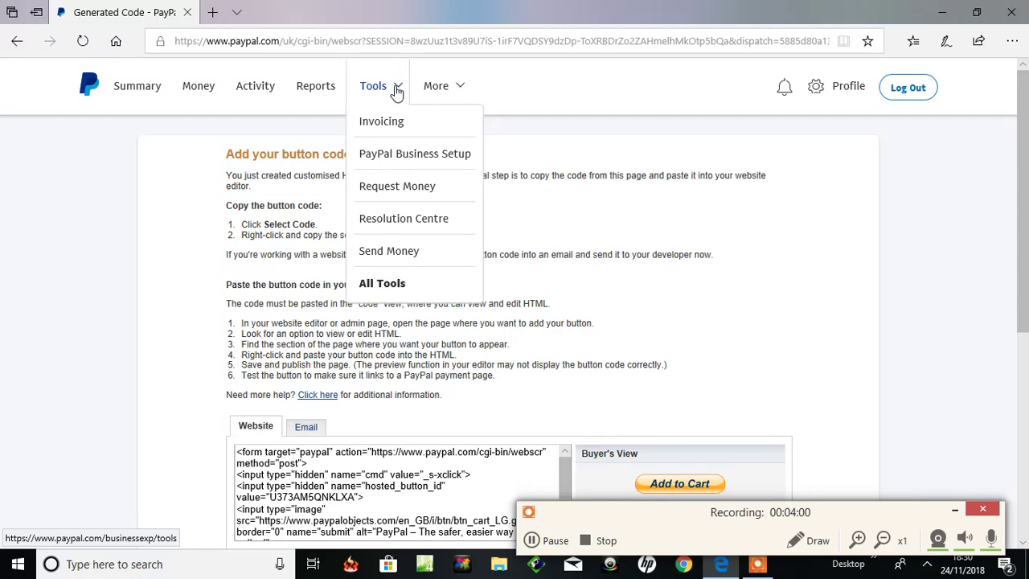
Reopen PayPal Business Setup, see more under On your website, and continue to the payment question.
click(419, 159)
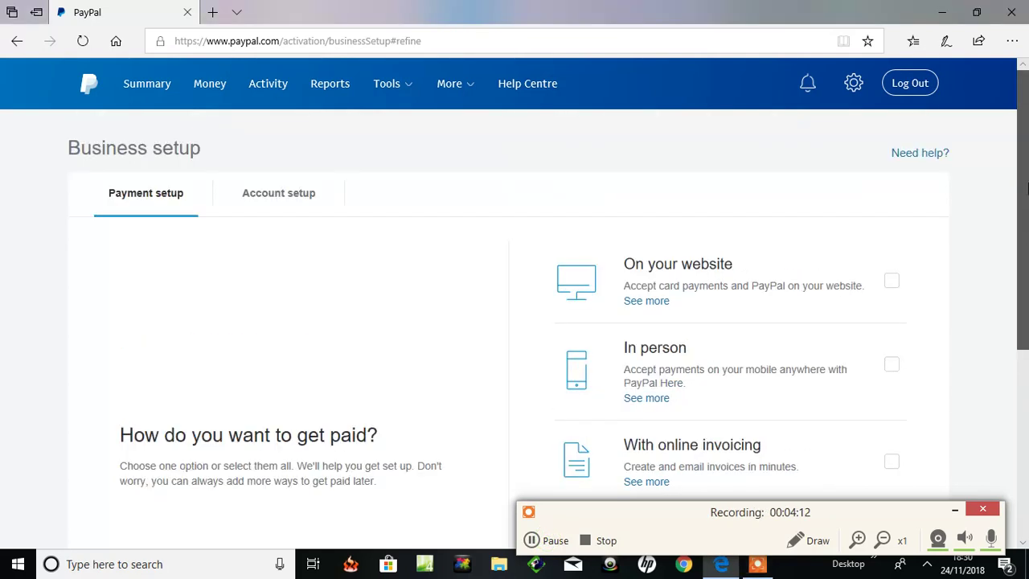
scroll(965, 205, down, 1)
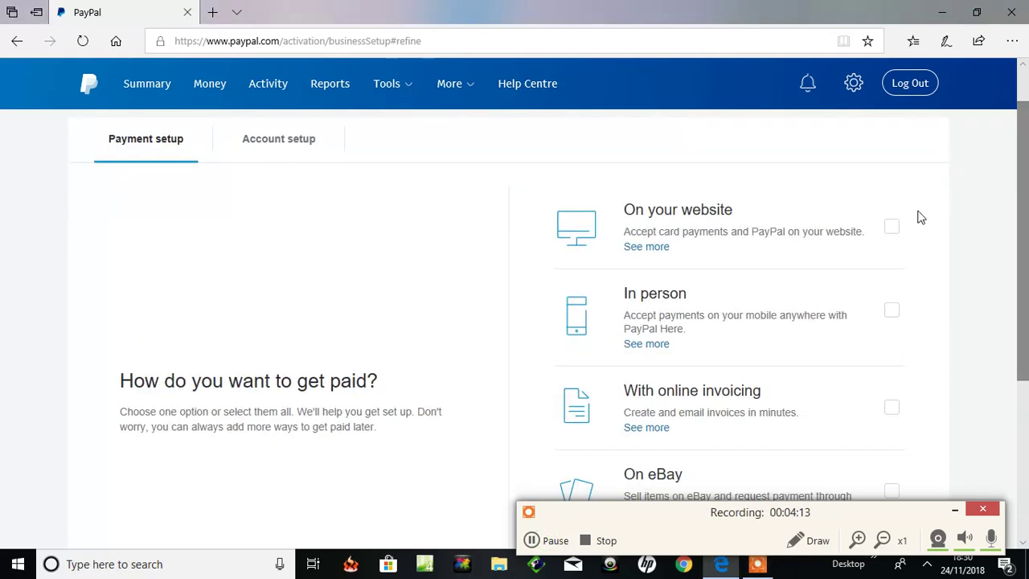
click(650, 249)
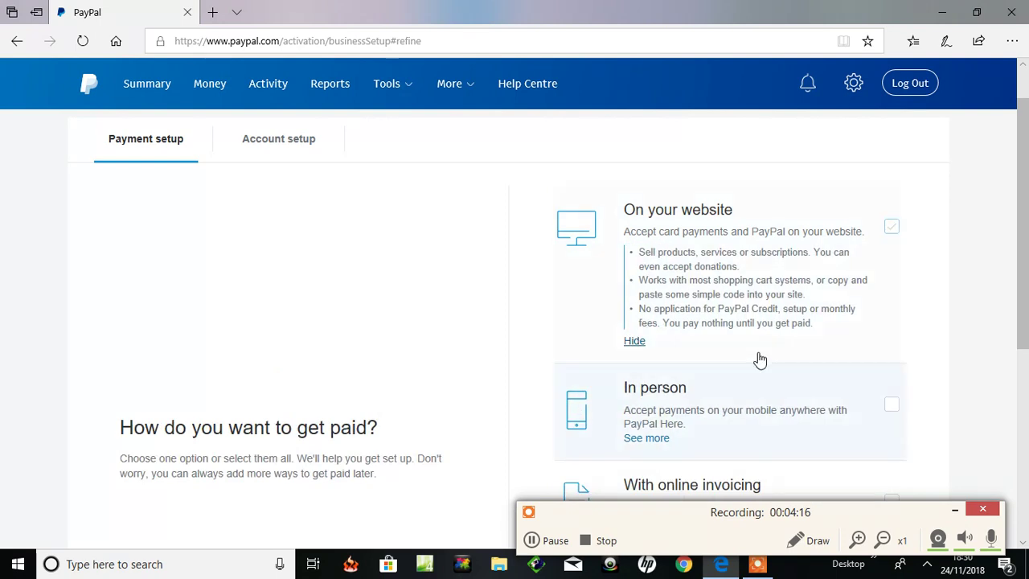
drag(1020, 196, 1004, 372)
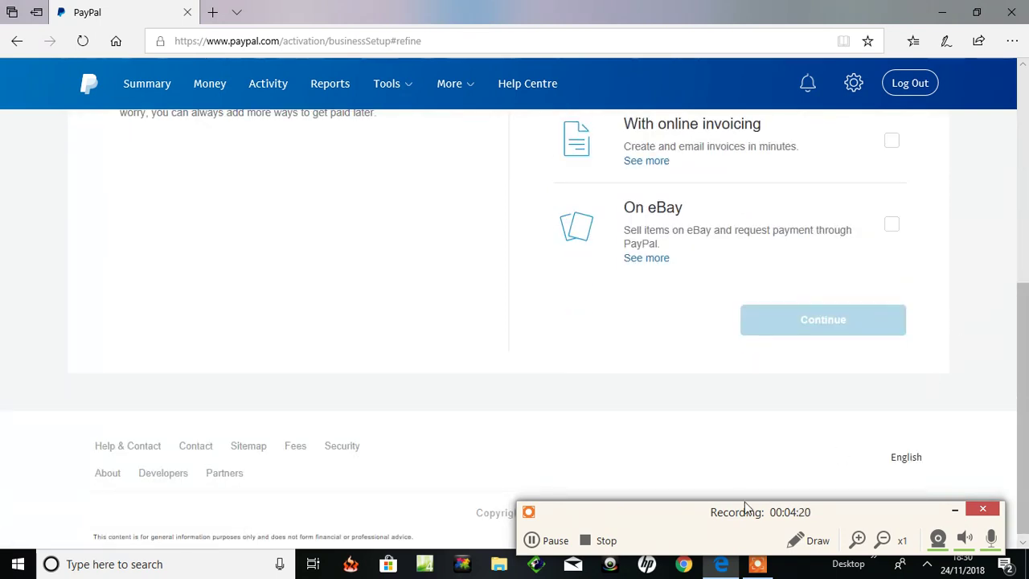
click(531, 540)
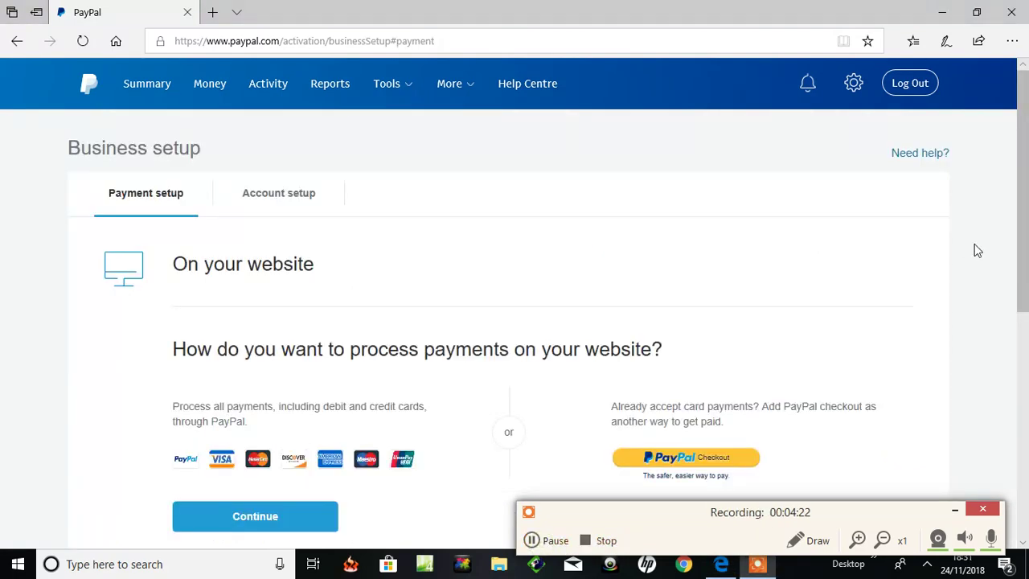
scroll(1019, 249, down, 1)
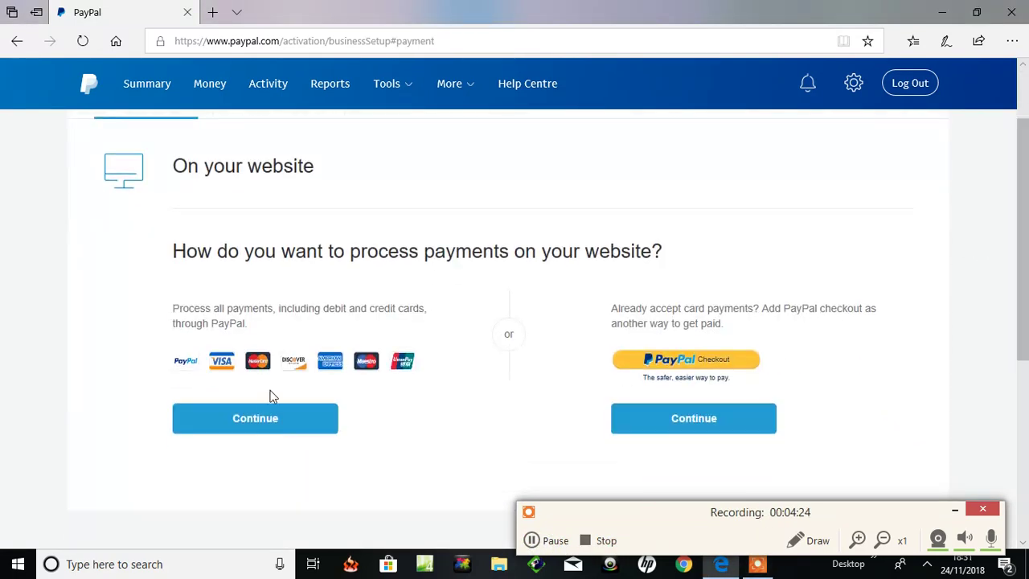
click(245, 428)
scroll(801, 121, up, 1)
mouse_move(410, 91)
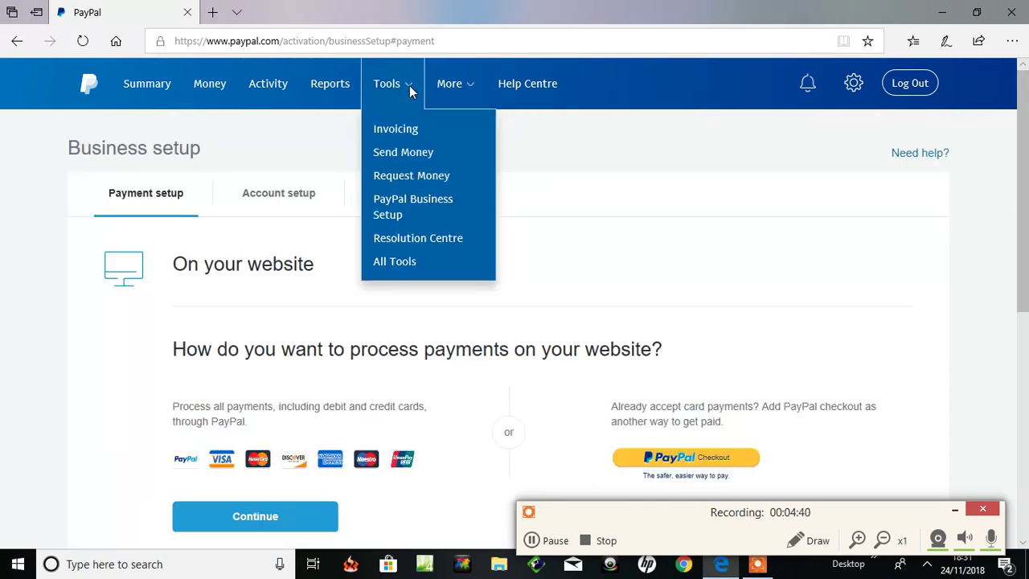